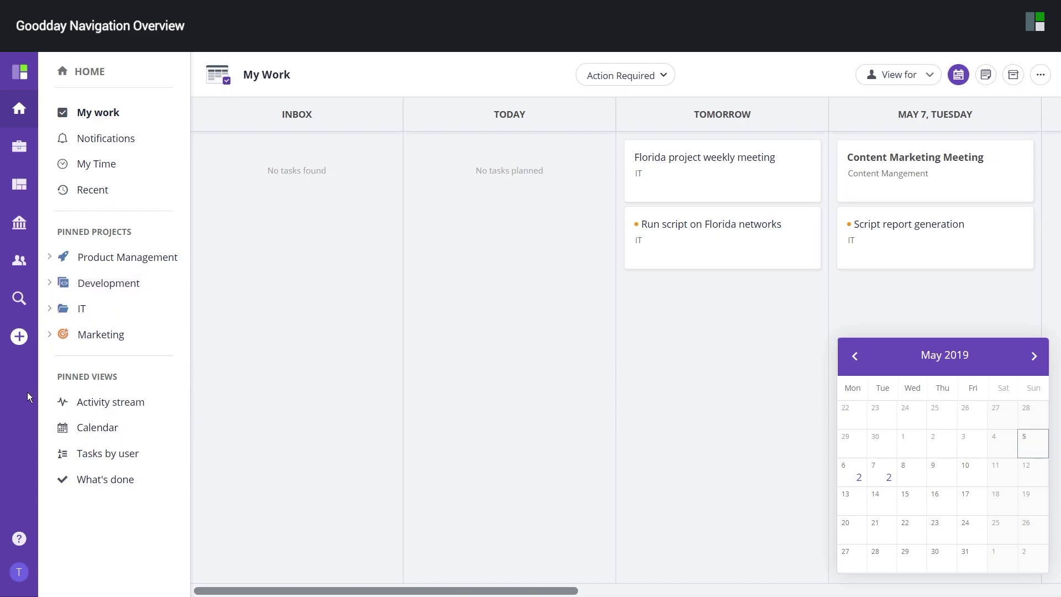
Step: Open the account's Skin & Layout settings and review the available layouts and color themes
{"action": "left_click", "coordinate": [18, 572]}
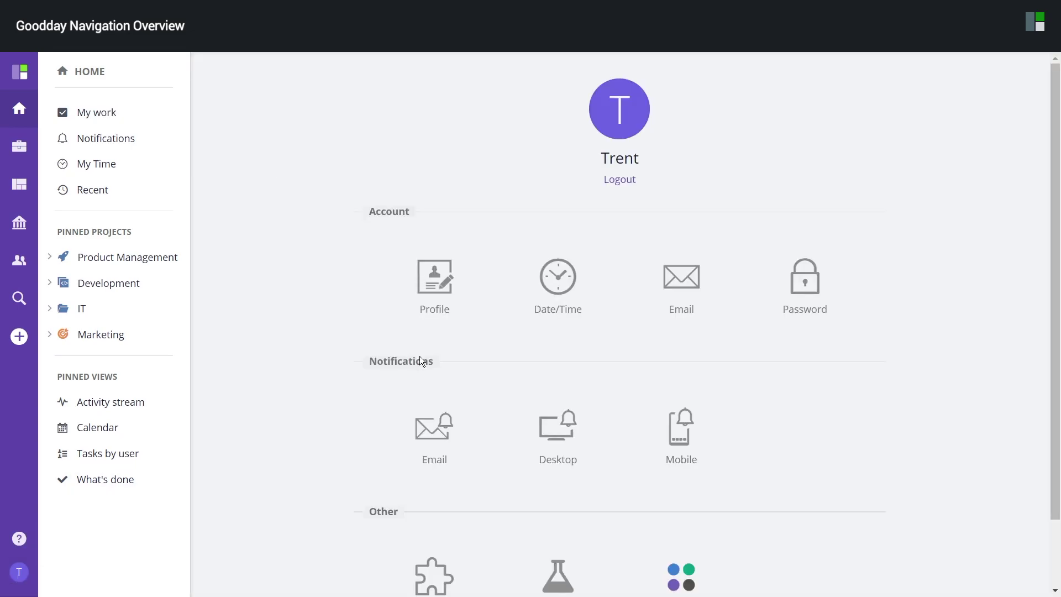
{"action": "scroll", "coordinate": [496, 330], "scroll_direction": "down", "scroll_amount": 2}
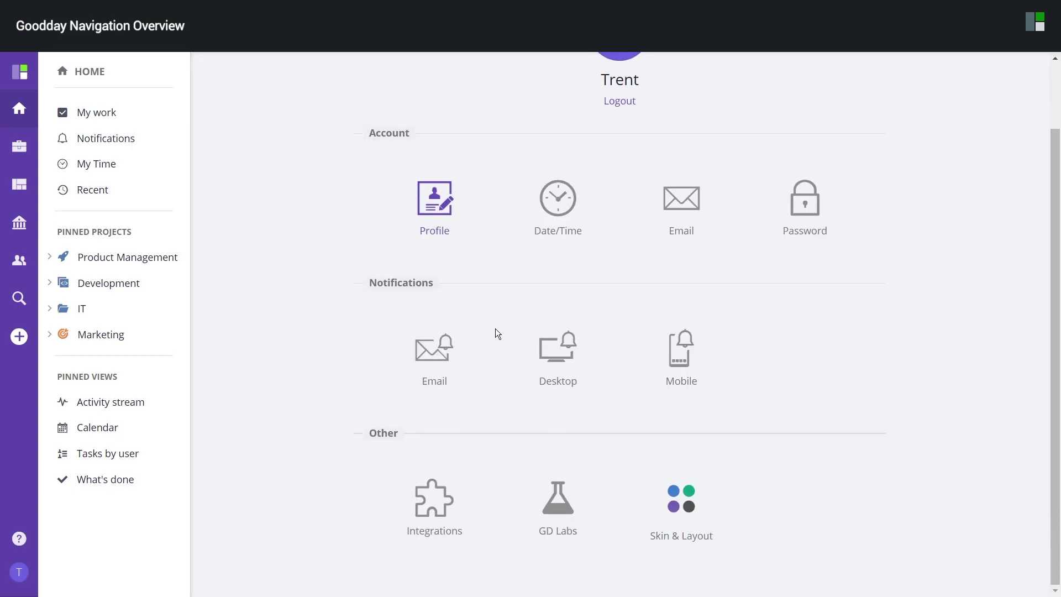
{"action": "left_click", "coordinate": [678, 488]}
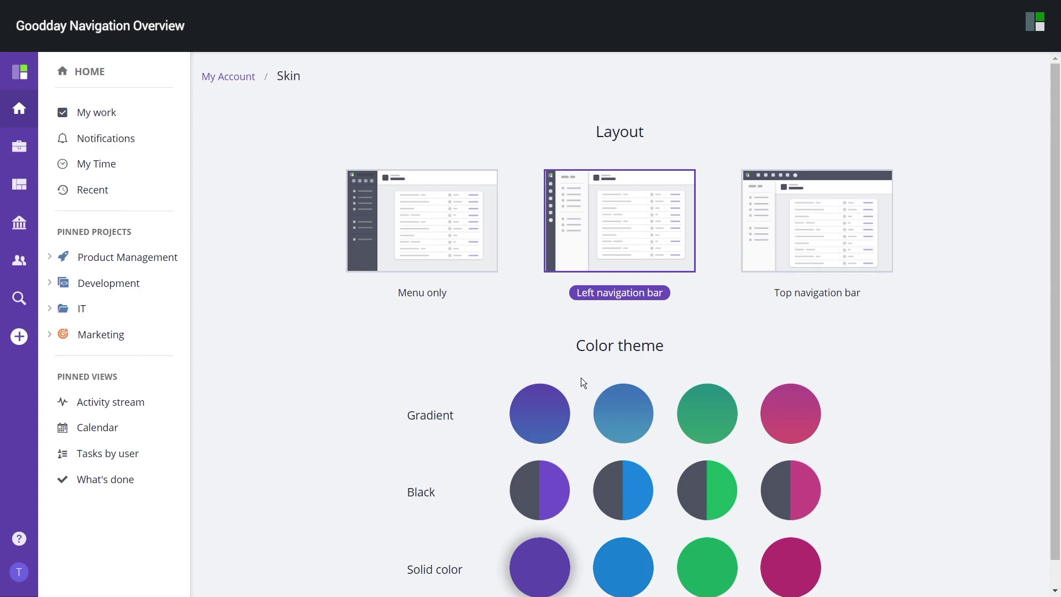
{"action": "scroll", "coordinate": [582, 377], "scroll_direction": "down", "scroll_amount": 1}
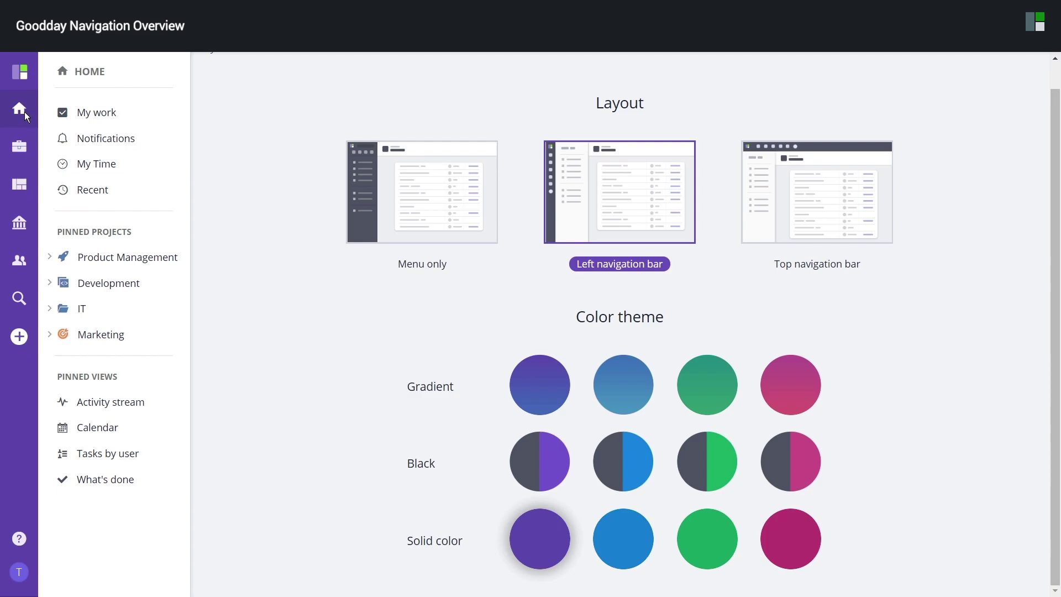
Step: Collapse the secondary navigation menu and expand it again
{"action": "mouse_move", "coordinate": [23, 83]}
{"action": "left_click", "coordinate": [20, 73]}
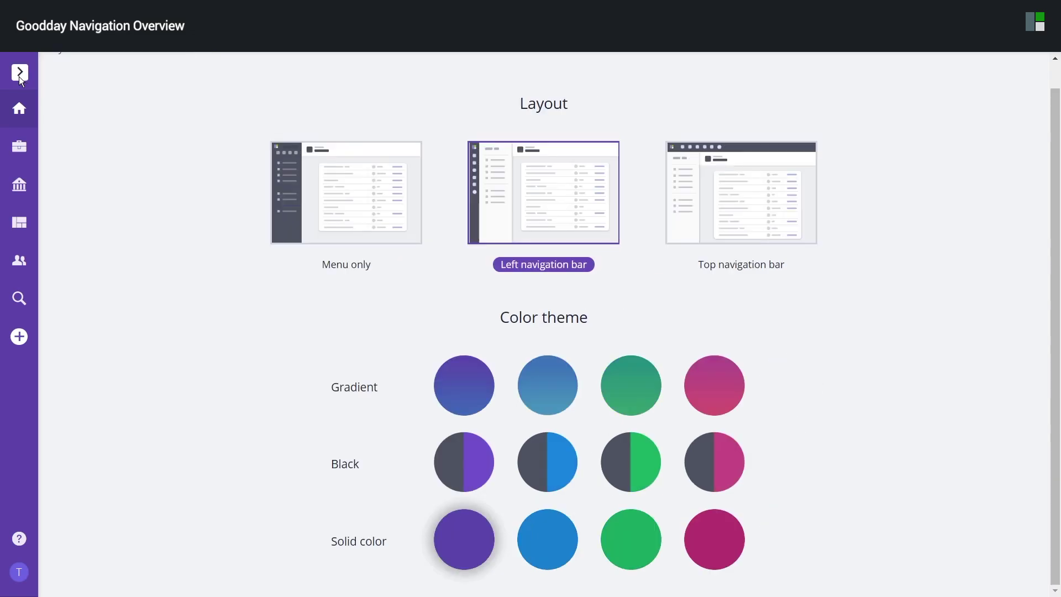
{"action": "left_click", "coordinate": [20, 72]}
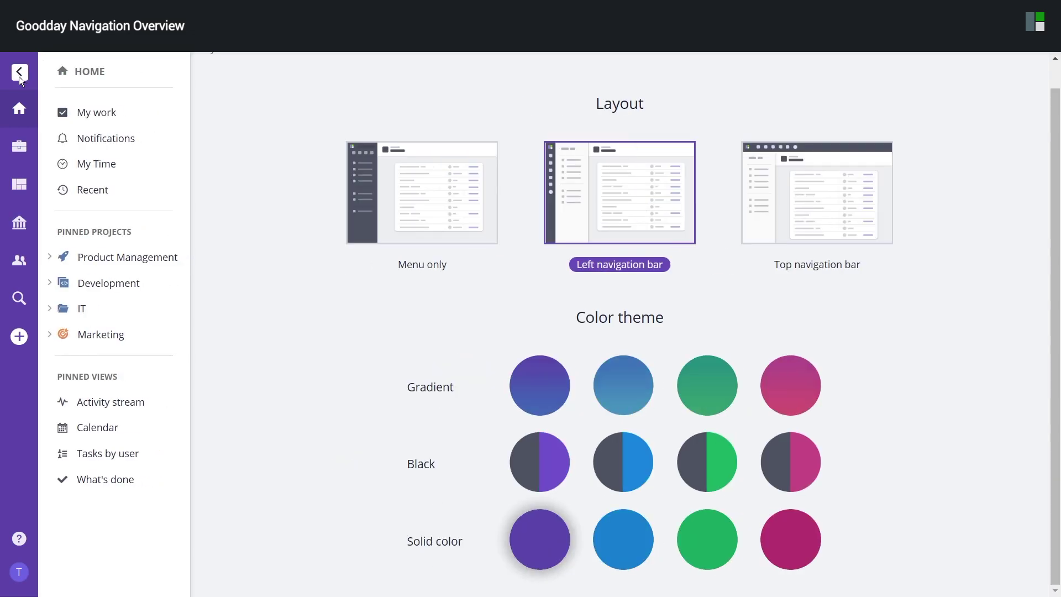
Step: View the home section's My Work page and the list of all projects
{"action": "left_click", "coordinate": [27, 120]}
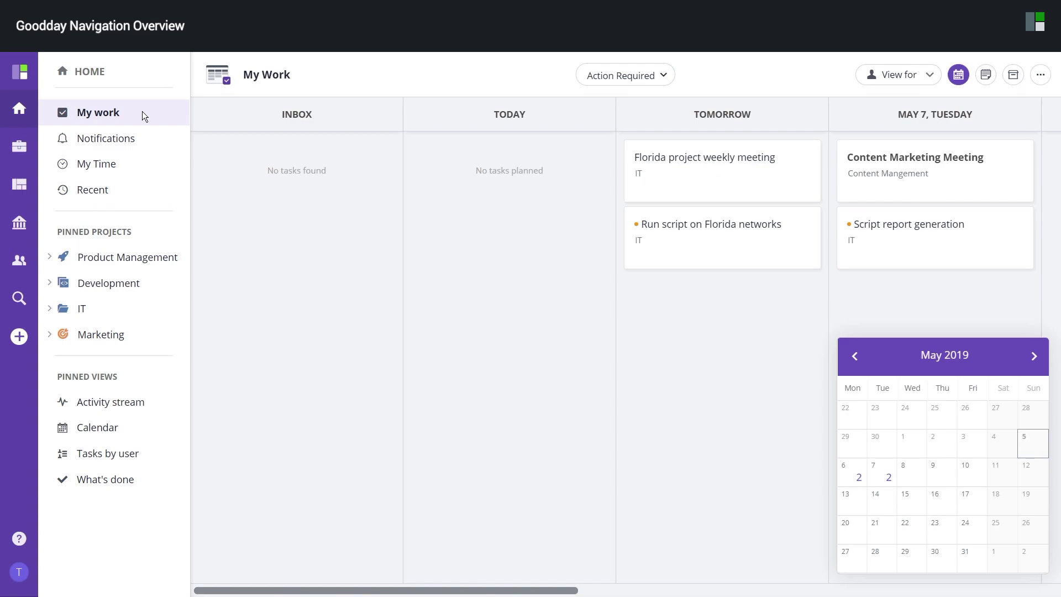
{"action": "left_click", "coordinate": [29, 152]}
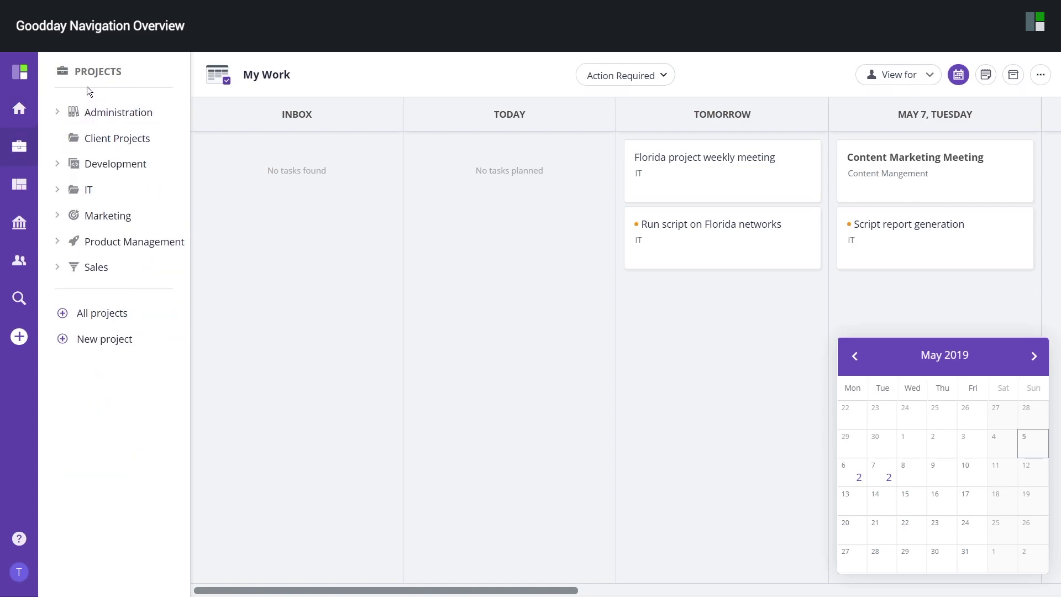
{"action": "left_click", "coordinate": [87, 320]}
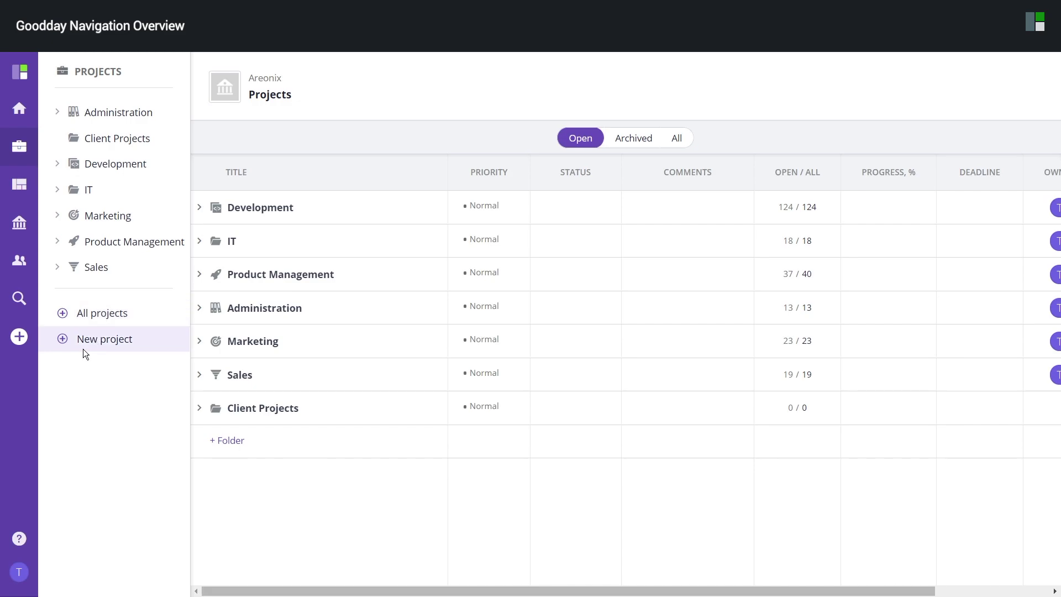
Step: Open the REST API project inside the Development folder and view the actions available for it
{"action": "left_click", "coordinate": [57, 189]}
{"action": "left_click", "coordinate": [57, 190]}
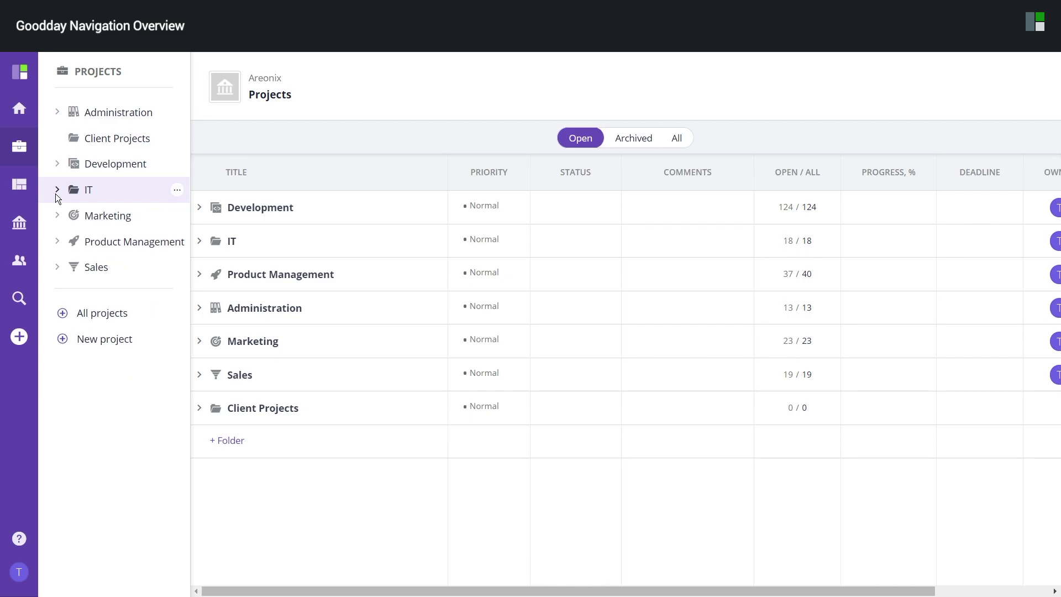
{"action": "left_click", "coordinate": [58, 163]}
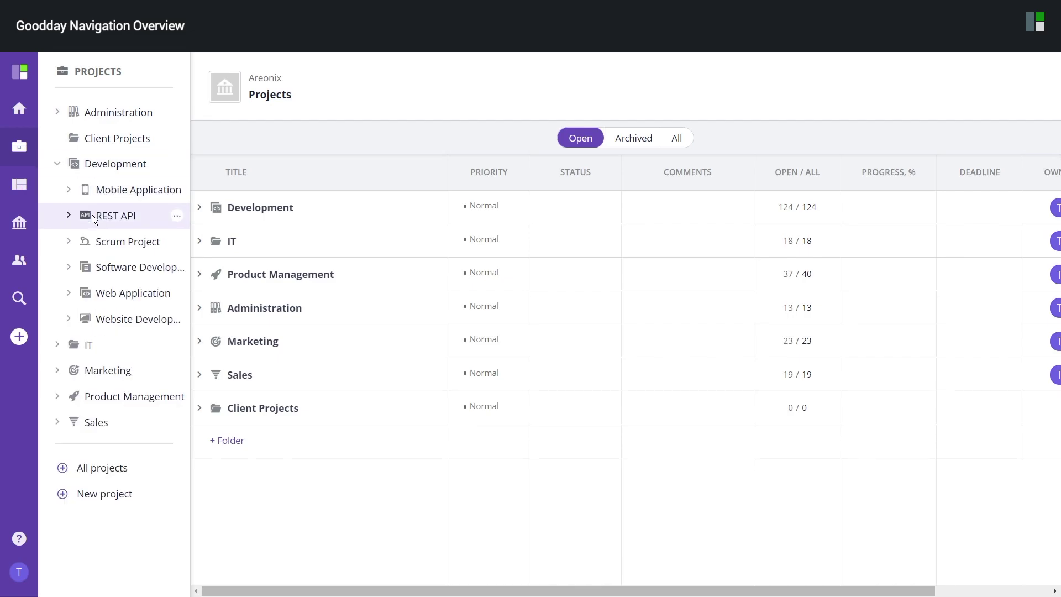
{"action": "left_click", "coordinate": [92, 215]}
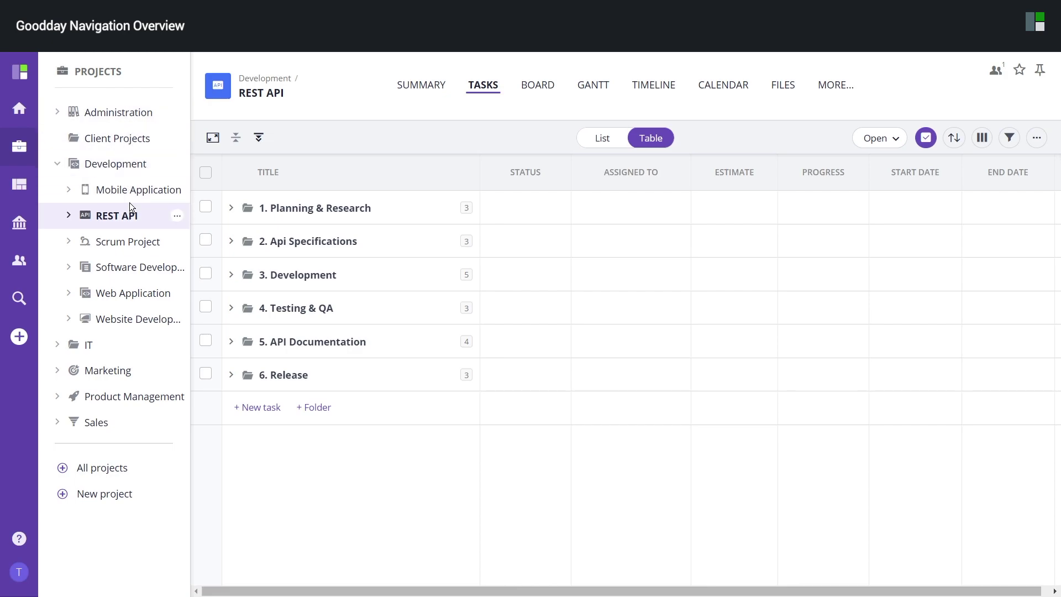
{"action": "left_click", "coordinate": [178, 216]}
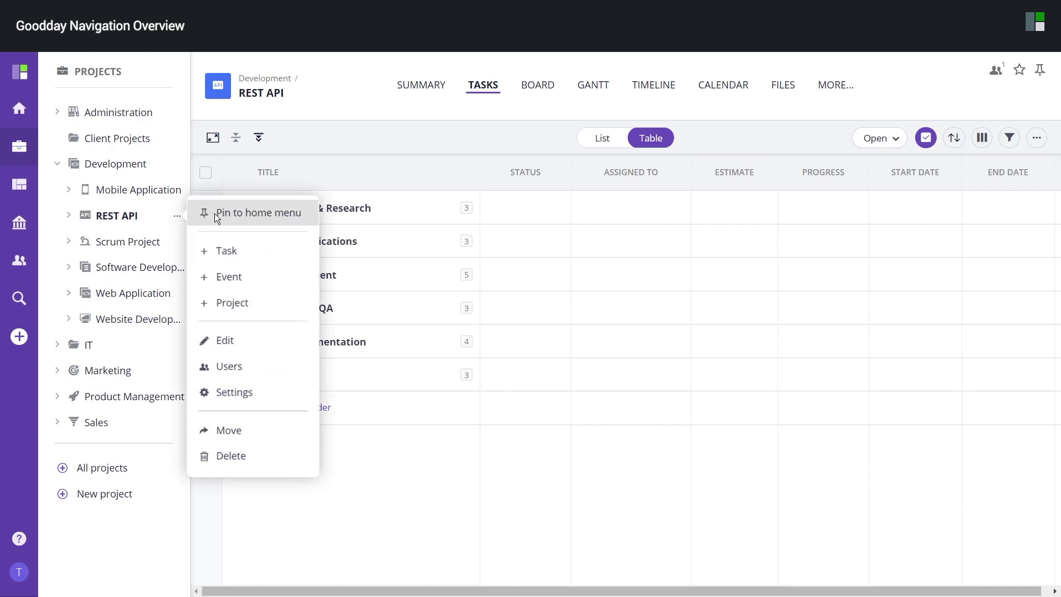
{"action": "left_click", "coordinate": [173, 217]}
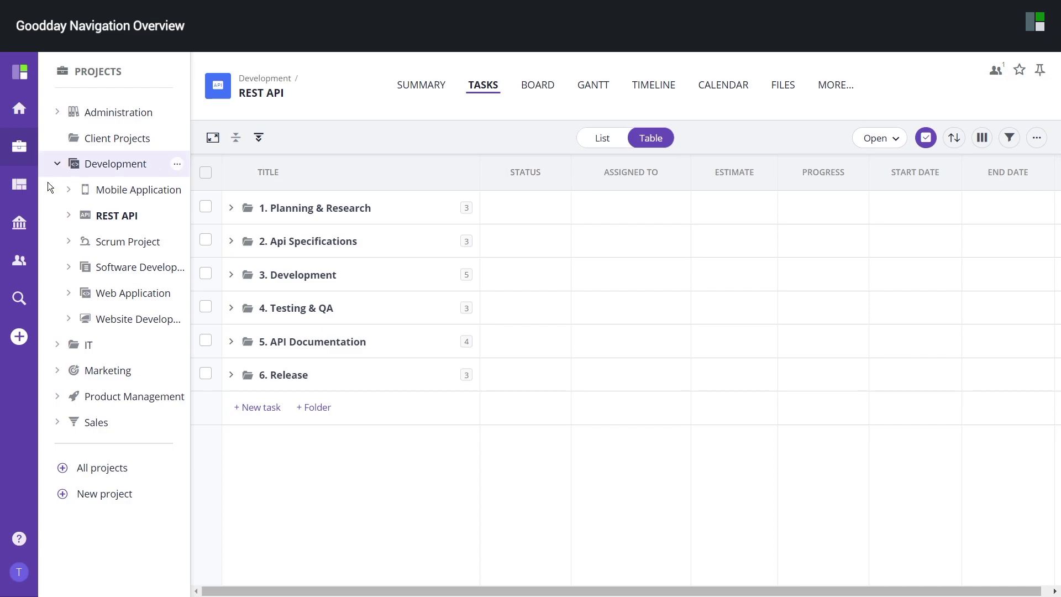
Step: Browse the views section, checking the management views available to add and the options of the Events summary view
{"action": "left_click", "coordinate": [20, 187]}
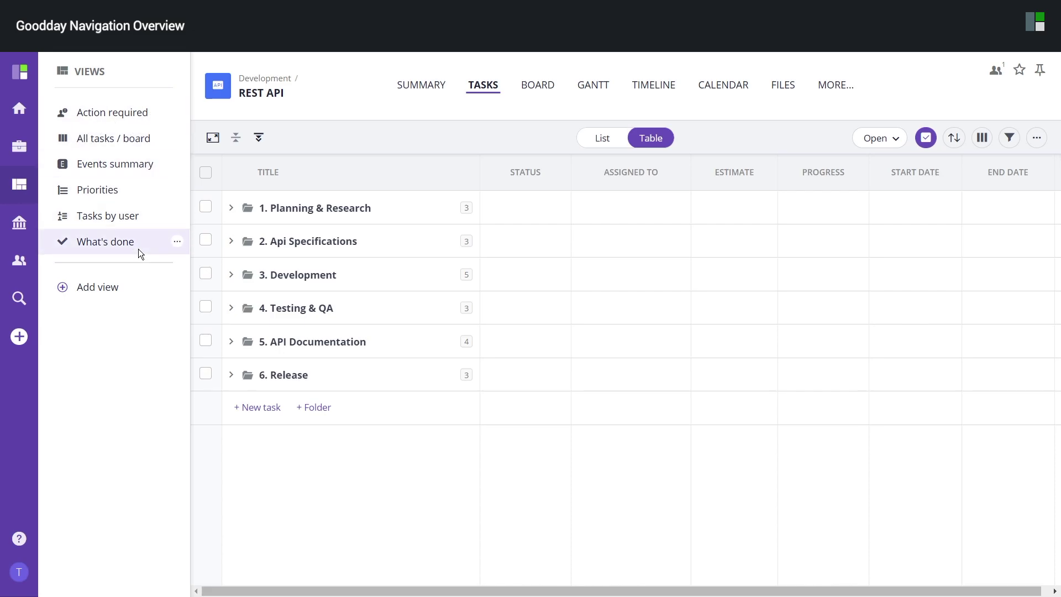
{"action": "left_click", "coordinate": [98, 299]}
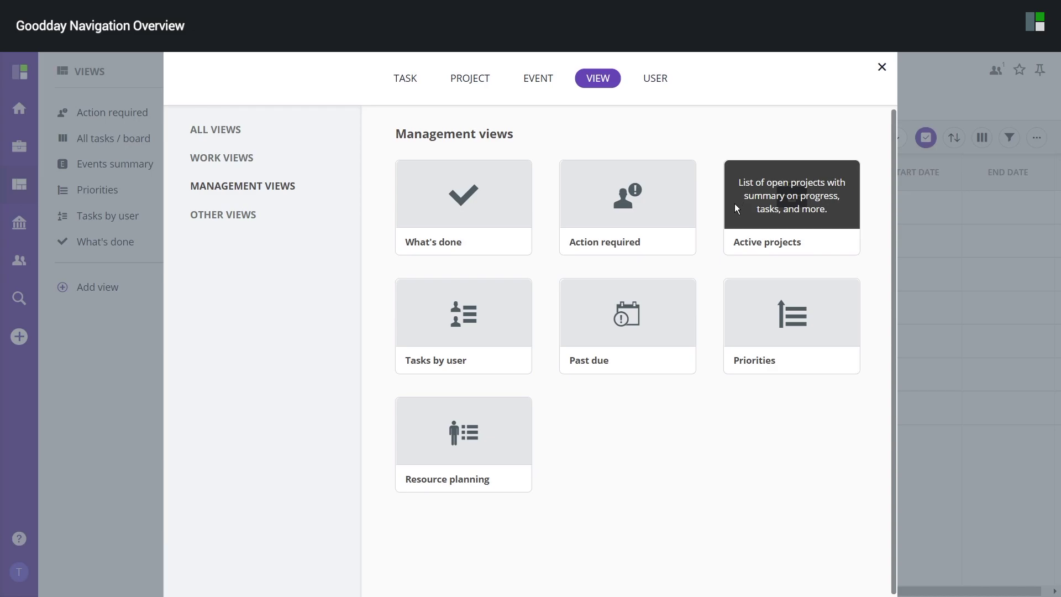
{"action": "left_click", "coordinate": [882, 67]}
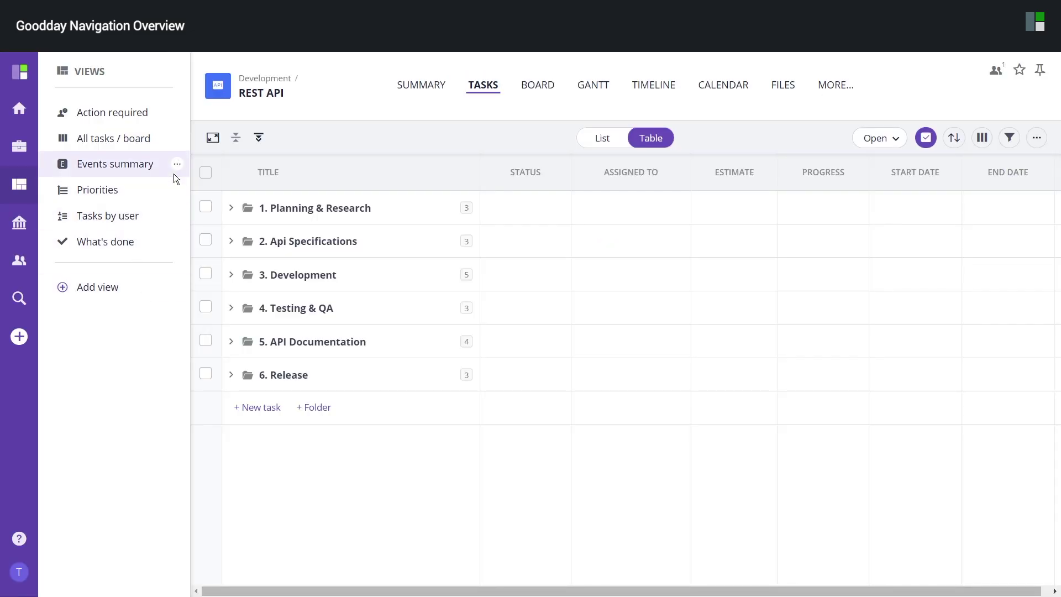
{"action": "left_click", "coordinate": [177, 165]}
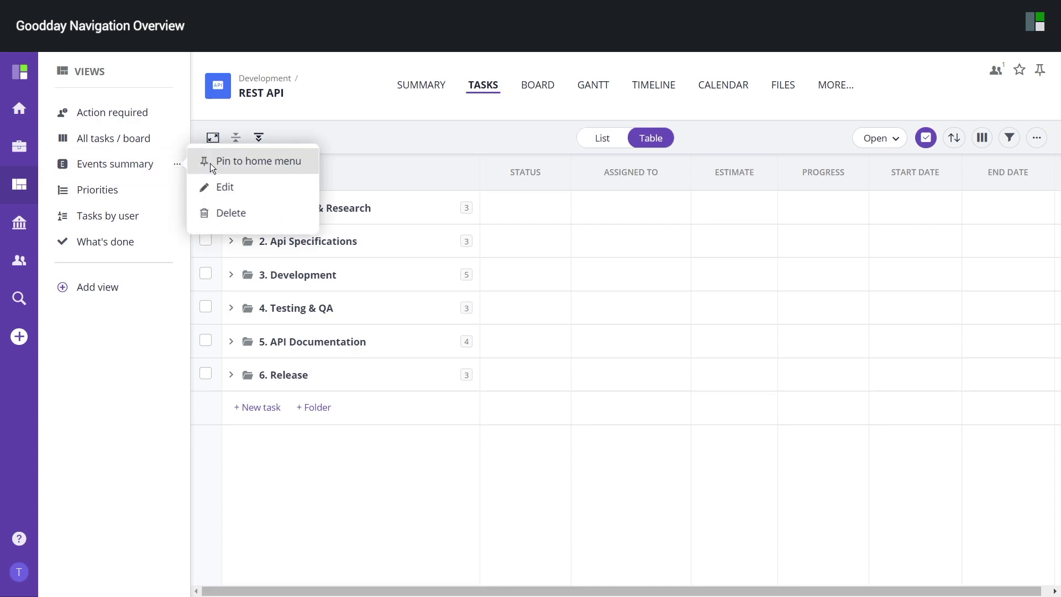
{"action": "left_click", "coordinate": [176, 164]}
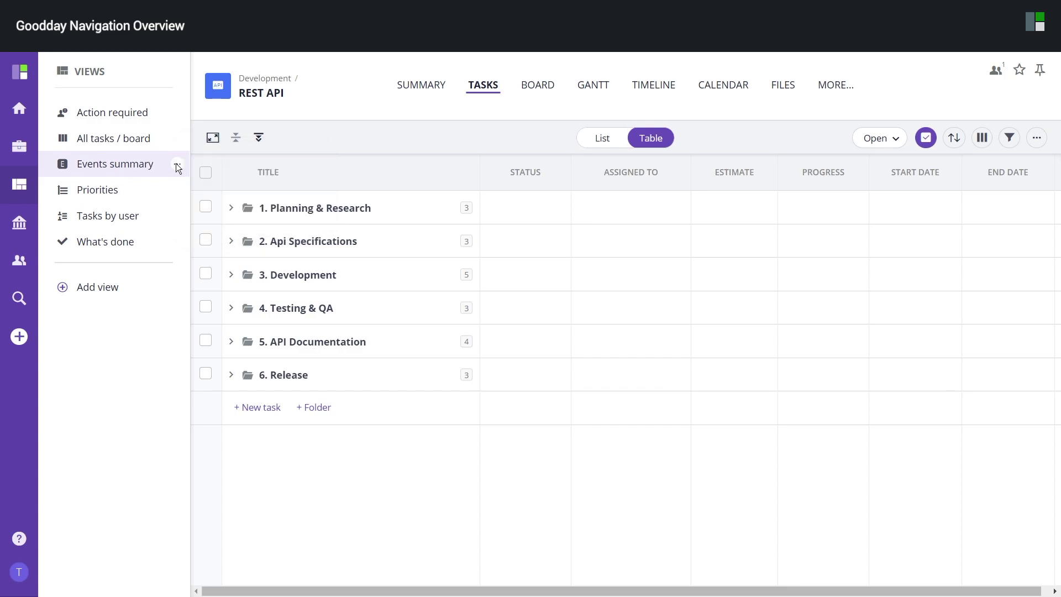
Step: View the Areonix organization's settings and the summary page of the second member listed under Our Team
{"action": "left_click", "coordinate": [19, 224]}
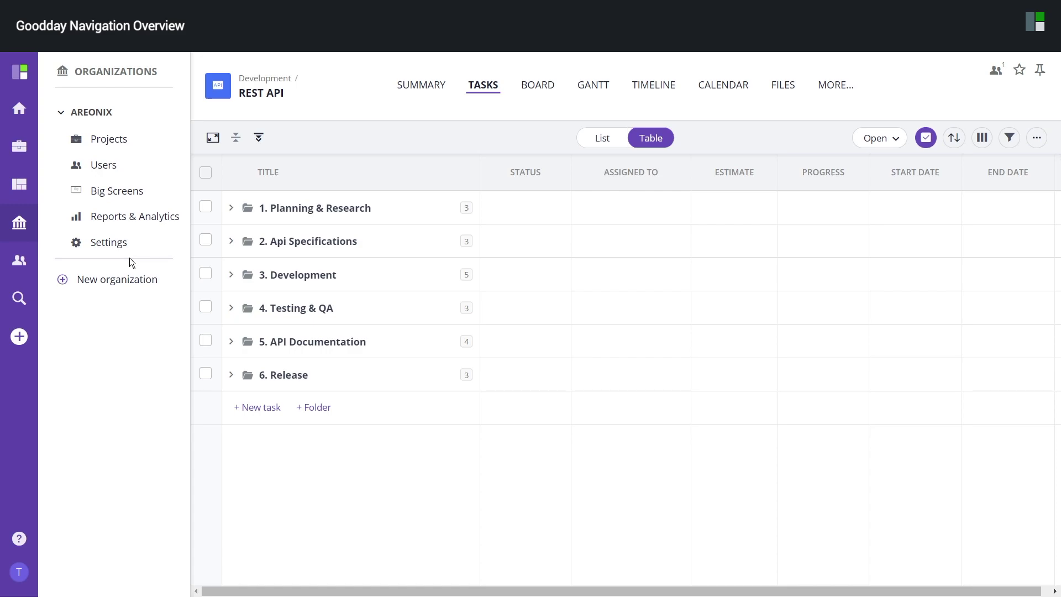
{"action": "left_click", "coordinate": [101, 244]}
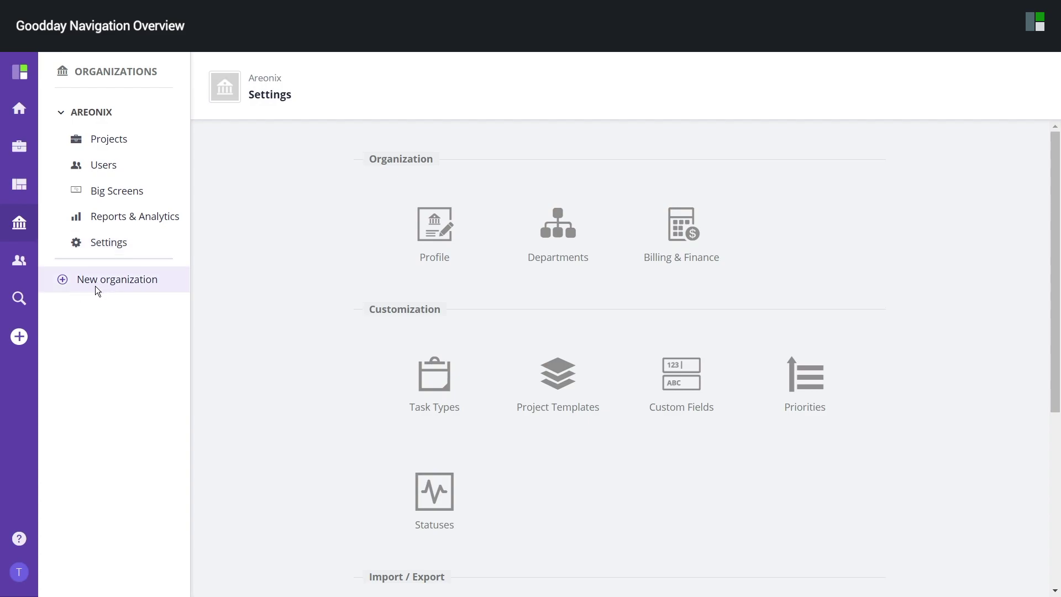
{"action": "left_click", "coordinate": [28, 258]}
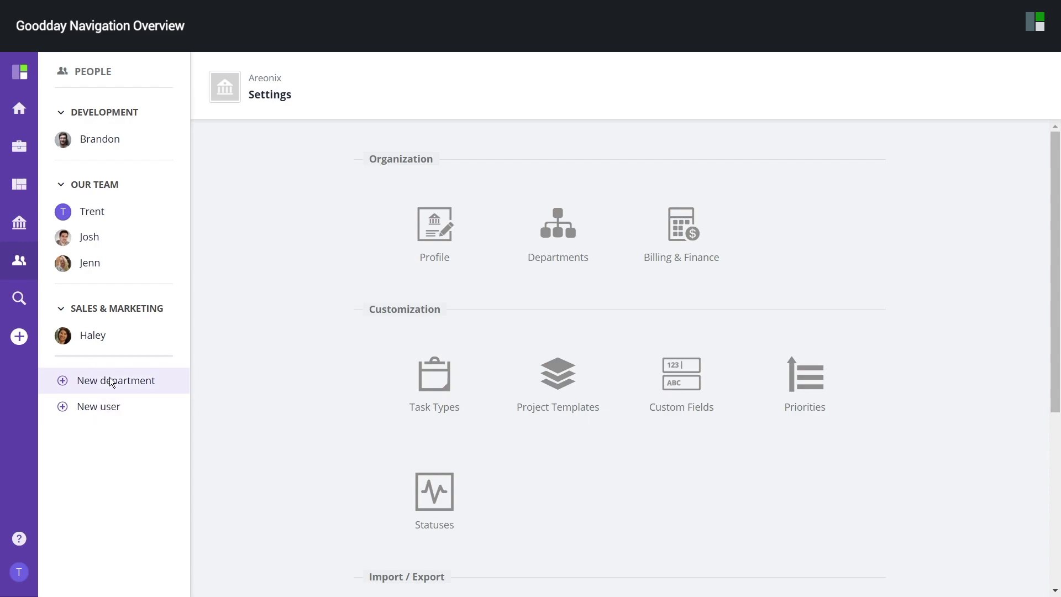
{"action": "left_click", "coordinate": [75, 243]}
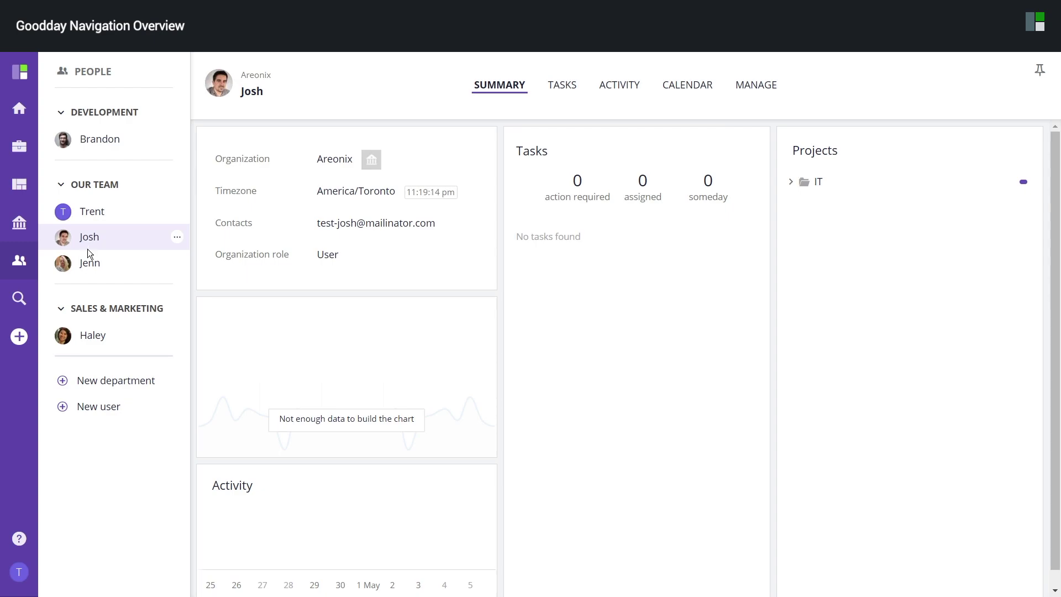
Step: Show the search section and look through the creation forms for tasks, projects and users without creating anything
{"action": "left_click", "coordinate": [10, 303]}
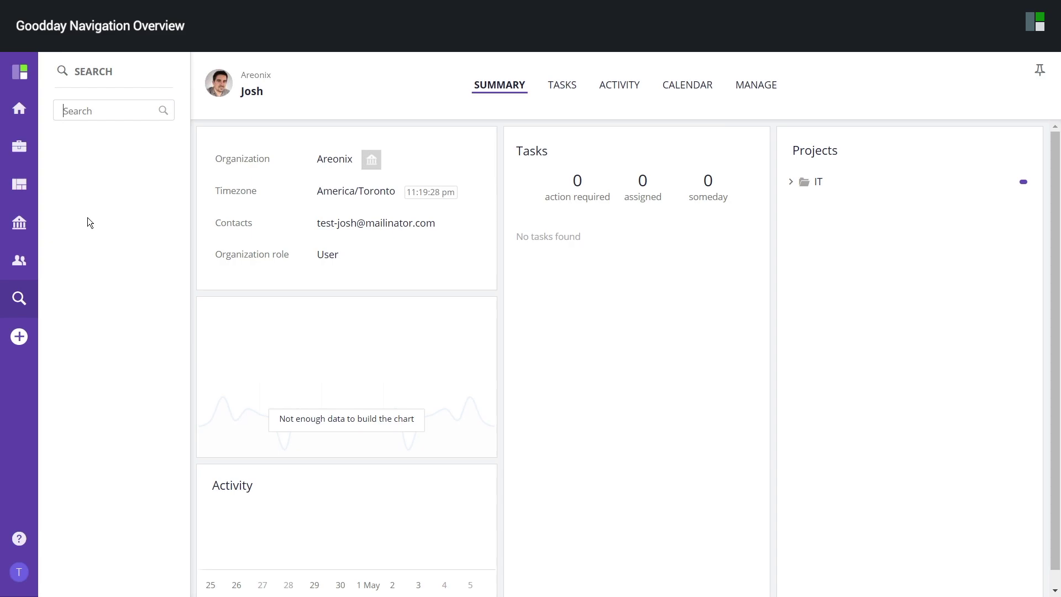
{"action": "left_click", "coordinate": [15, 340]}
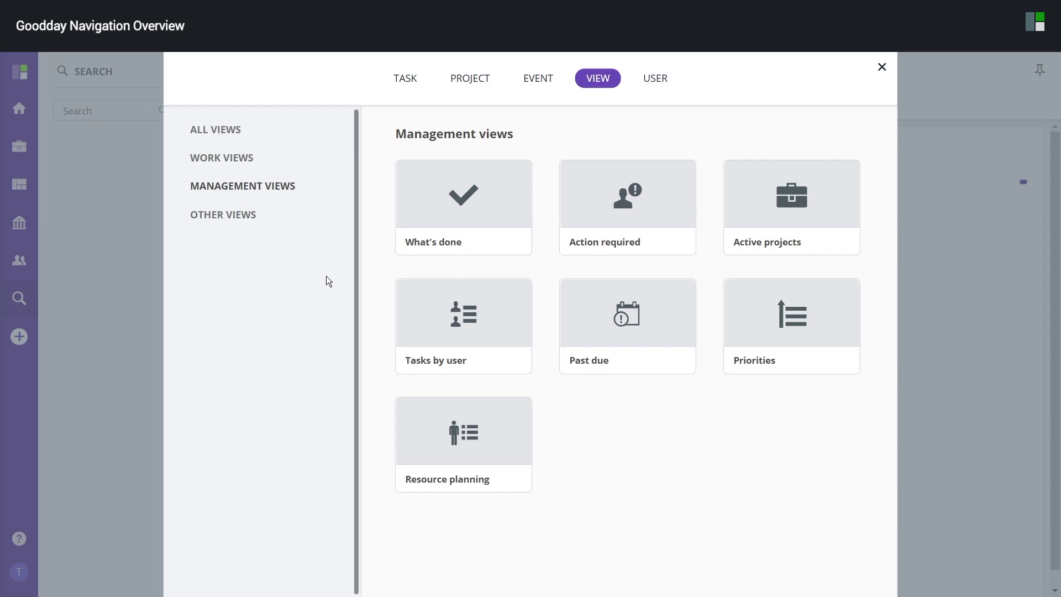
{"action": "left_click", "coordinate": [425, 86]}
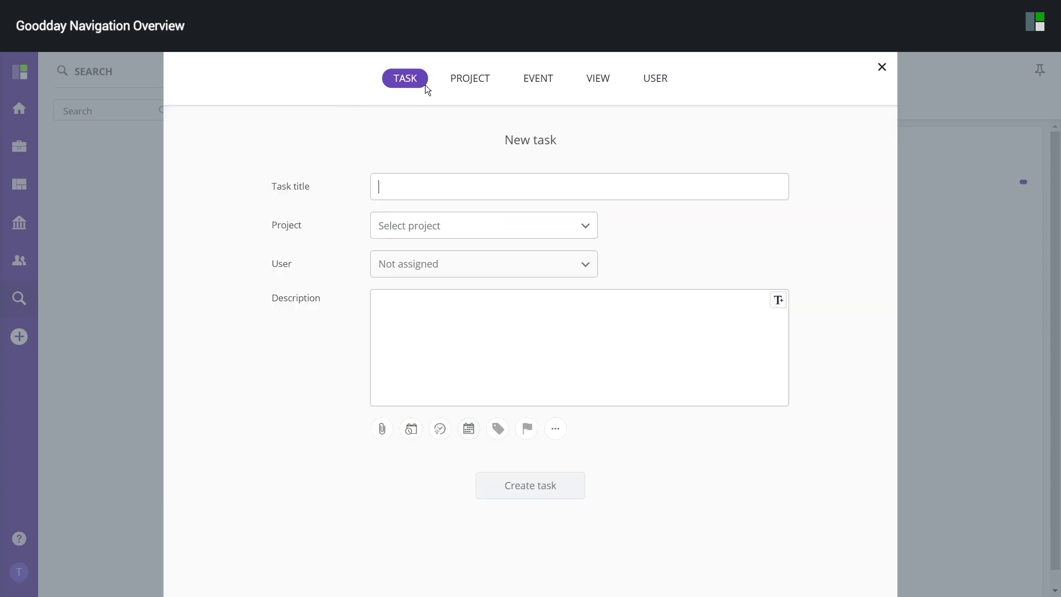
{"action": "left_click", "coordinate": [456, 81]}
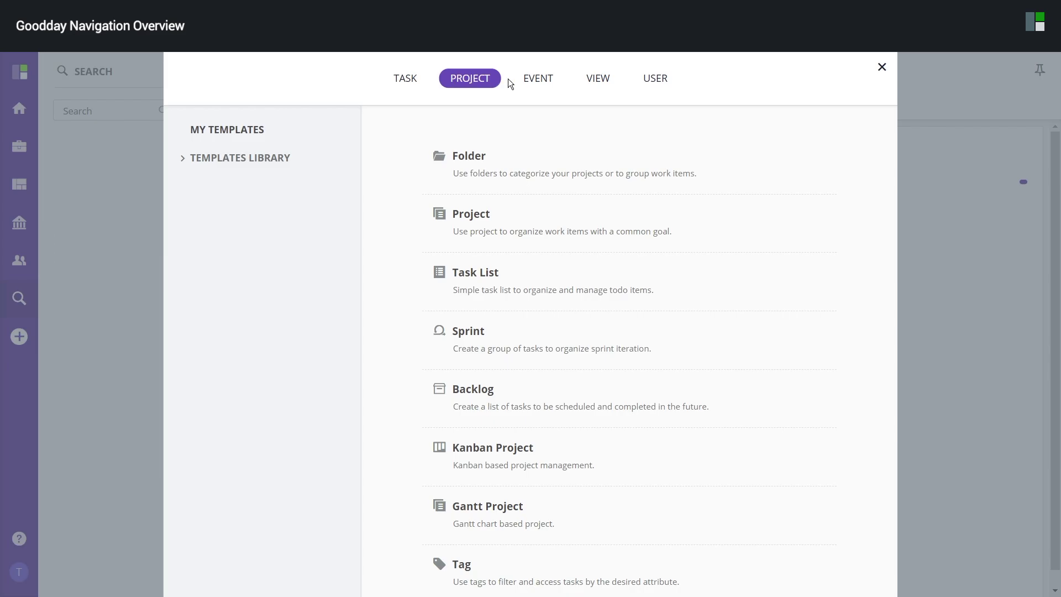
{"action": "left_click", "coordinate": [651, 77]}
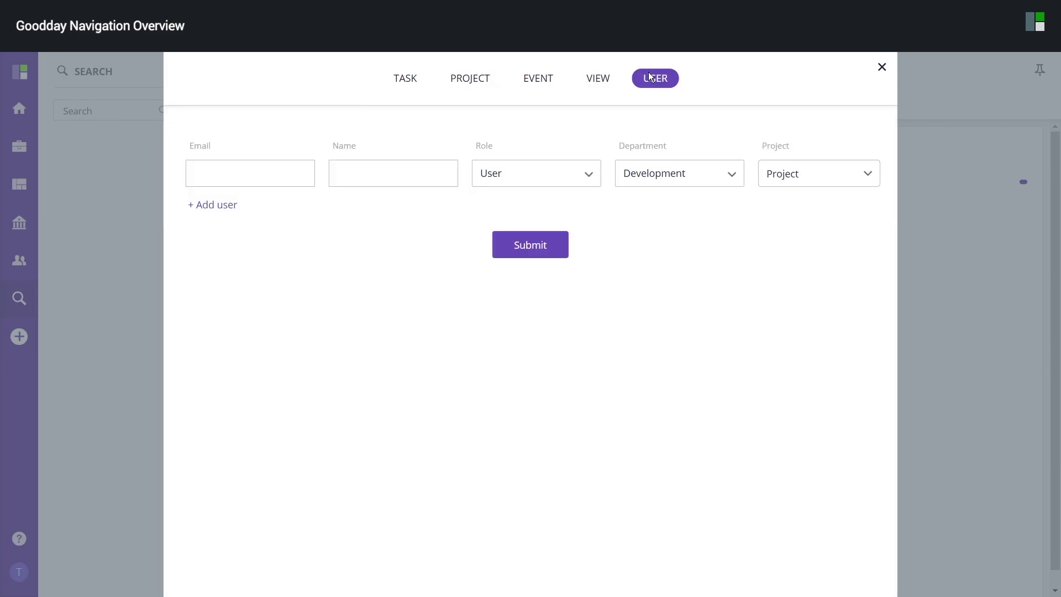
{"action": "left_click", "coordinate": [882, 67]}
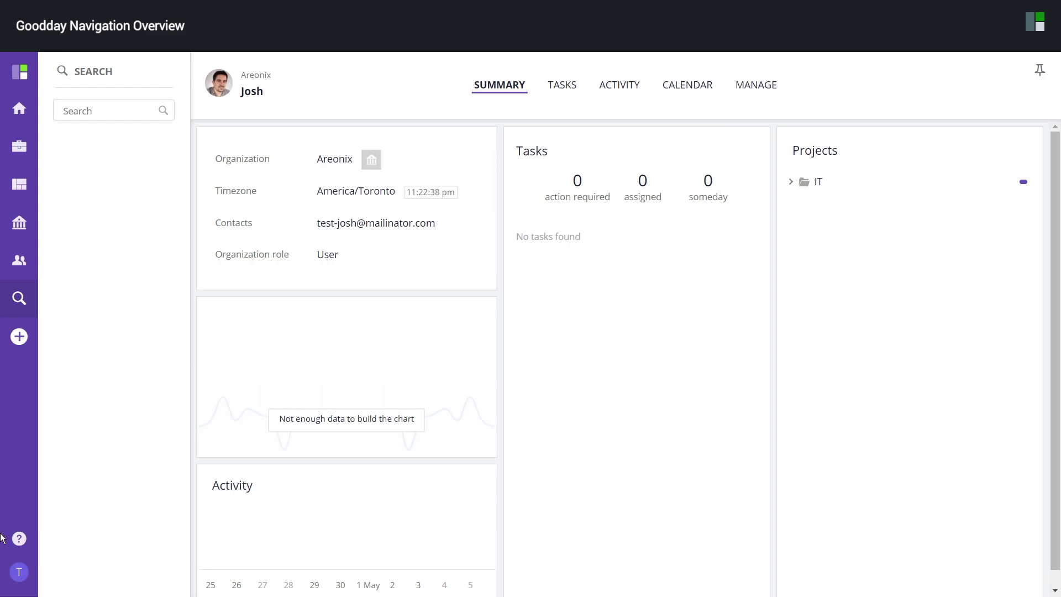
Step: View the help and support page and the full range of account settings
{"action": "left_click", "coordinate": [20, 539]}
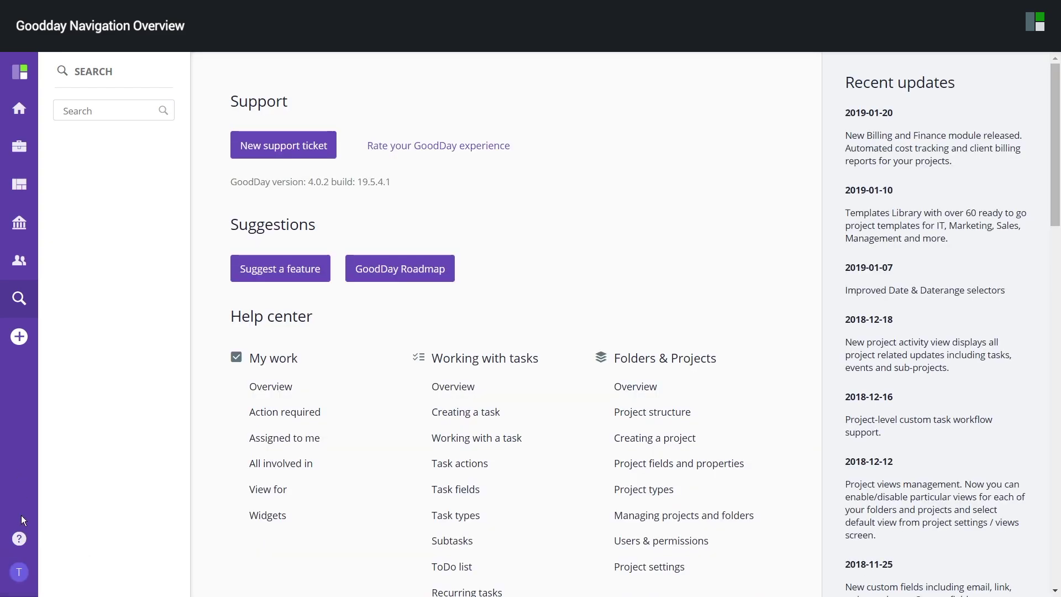
{"action": "left_click", "coordinate": [19, 572]}
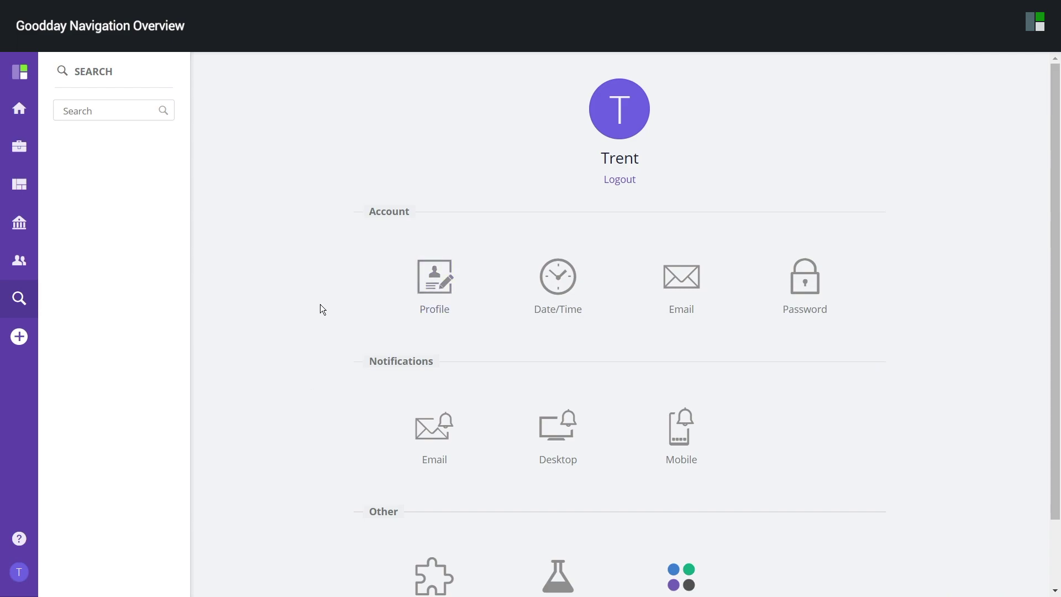
{"action": "scroll", "coordinate": [428, 368], "scroll_direction": "down", "scroll_amount": 2}
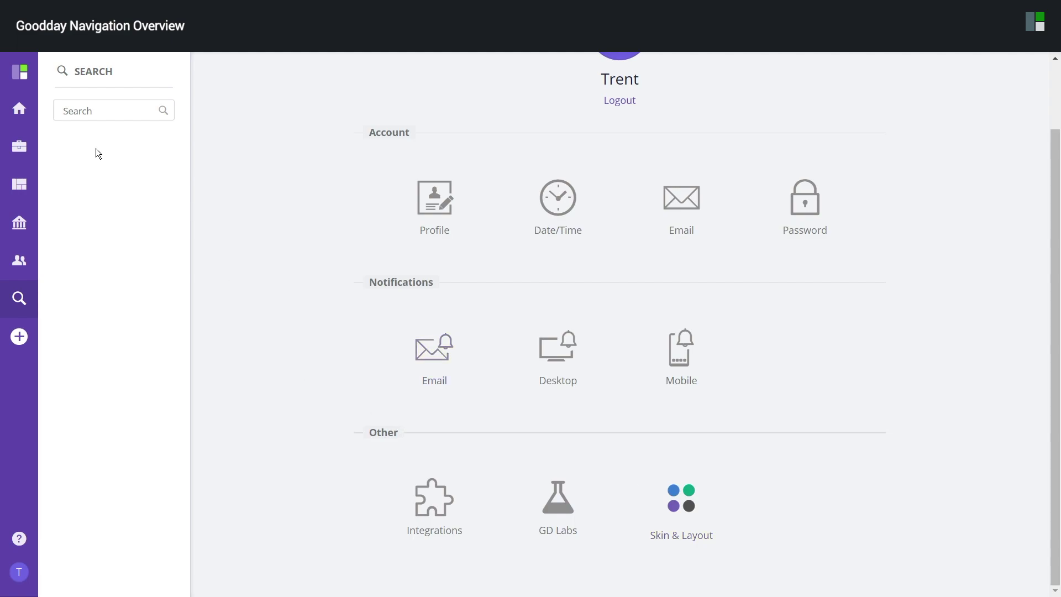
Step: Collapse the secondary navigation menu and bring up the help and support page
{"action": "left_click", "coordinate": [22, 73]}
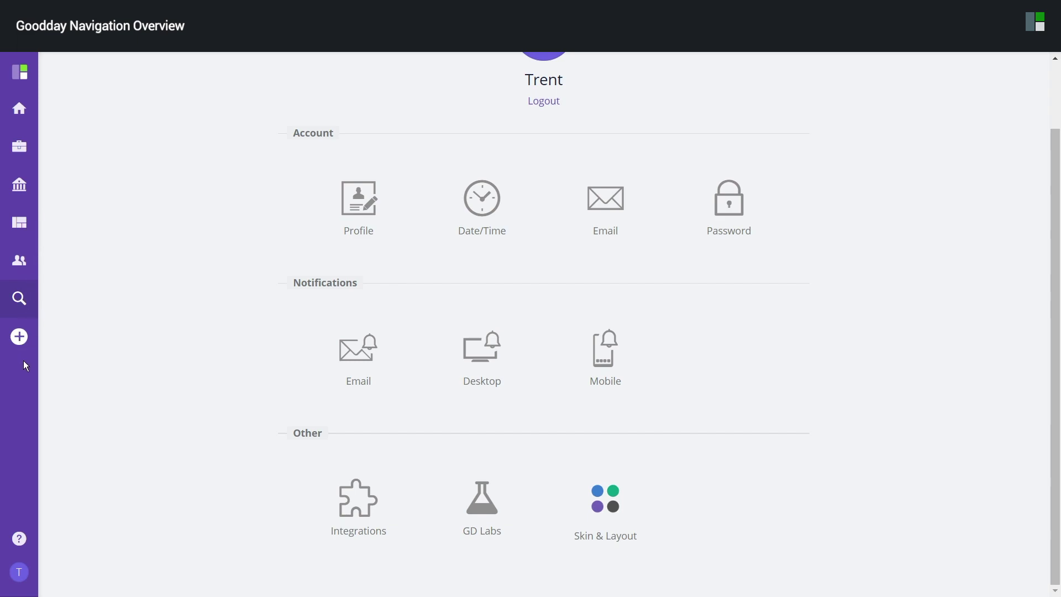
{"action": "left_click", "coordinate": [21, 540]}
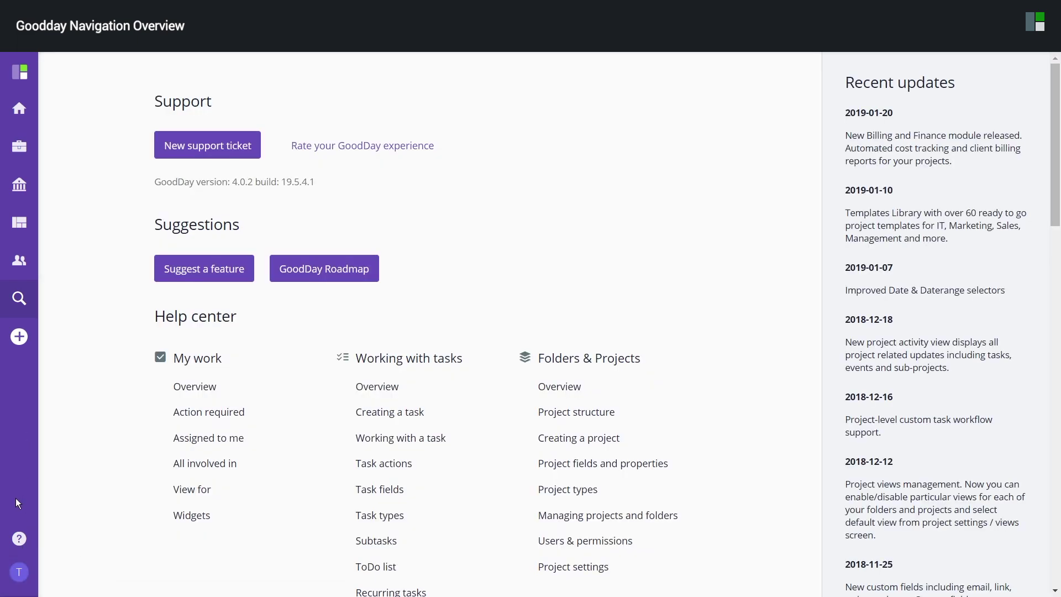